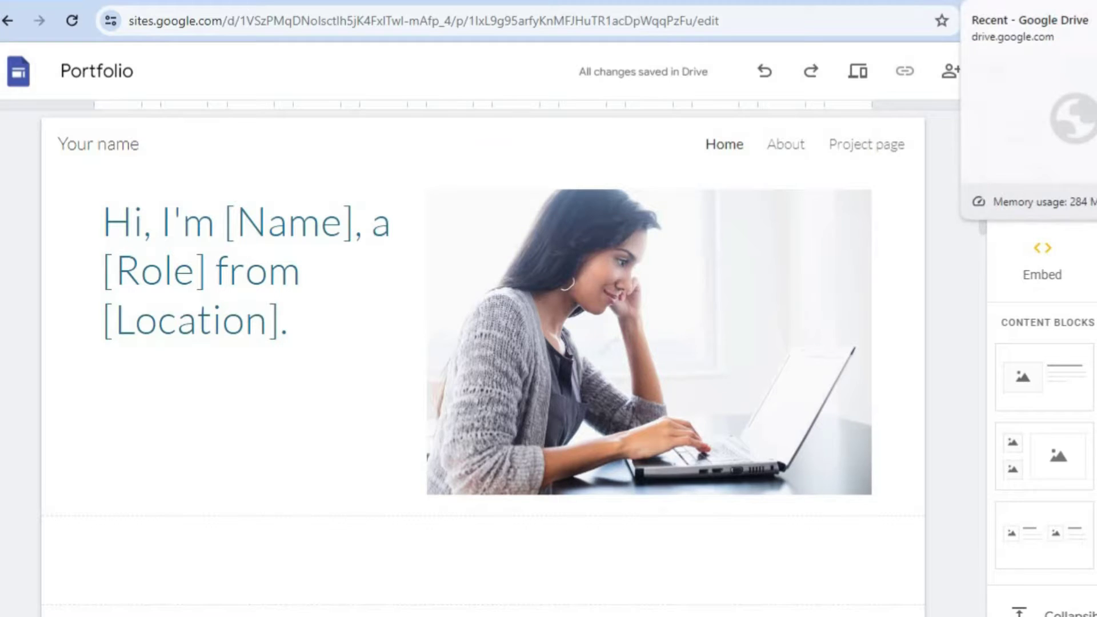
# Switch from the Sites editor to the Recent files view in Google Drive
pyautogui.click(1006, 1)
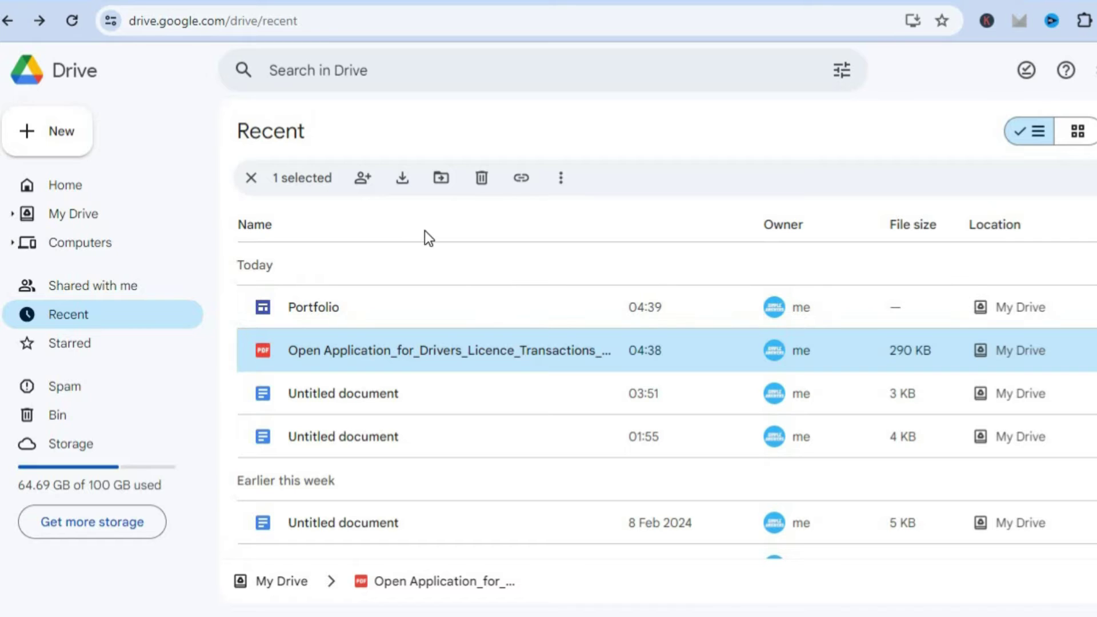
pyautogui.click(63, 133)
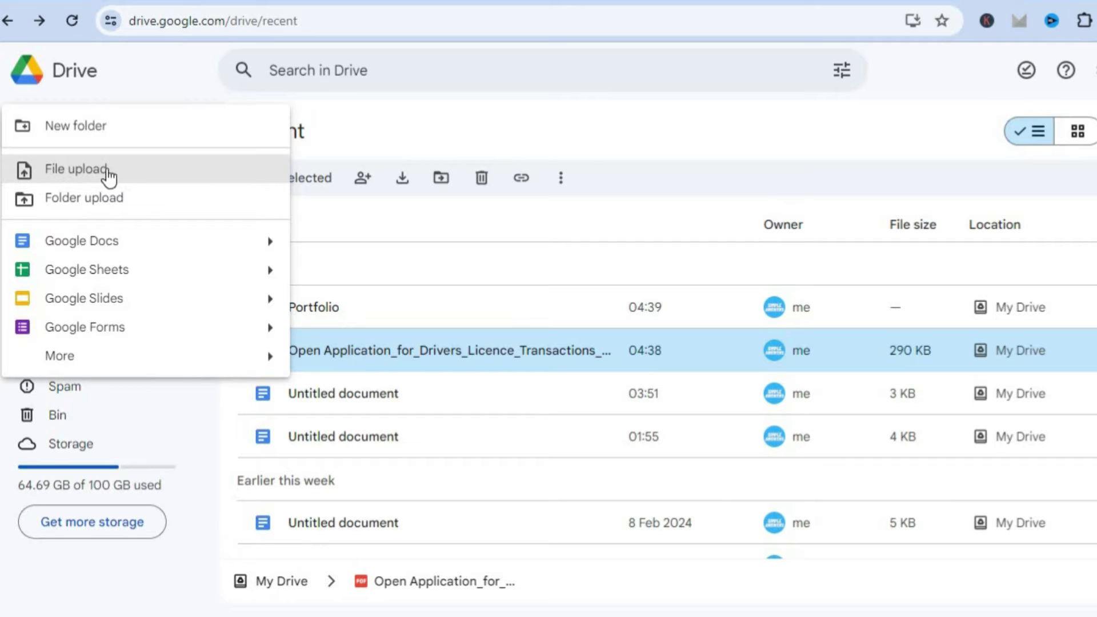
pyautogui.click(156, 66)
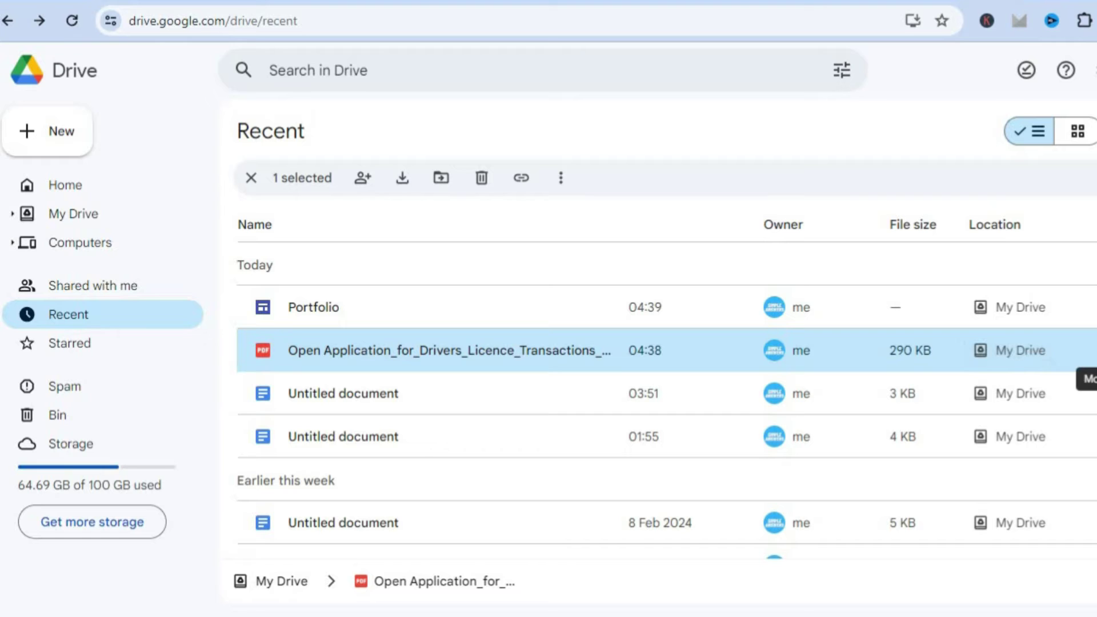
# Set the Open Application PDF's general access to Anyone with the link
pyautogui.click(1095, 351)
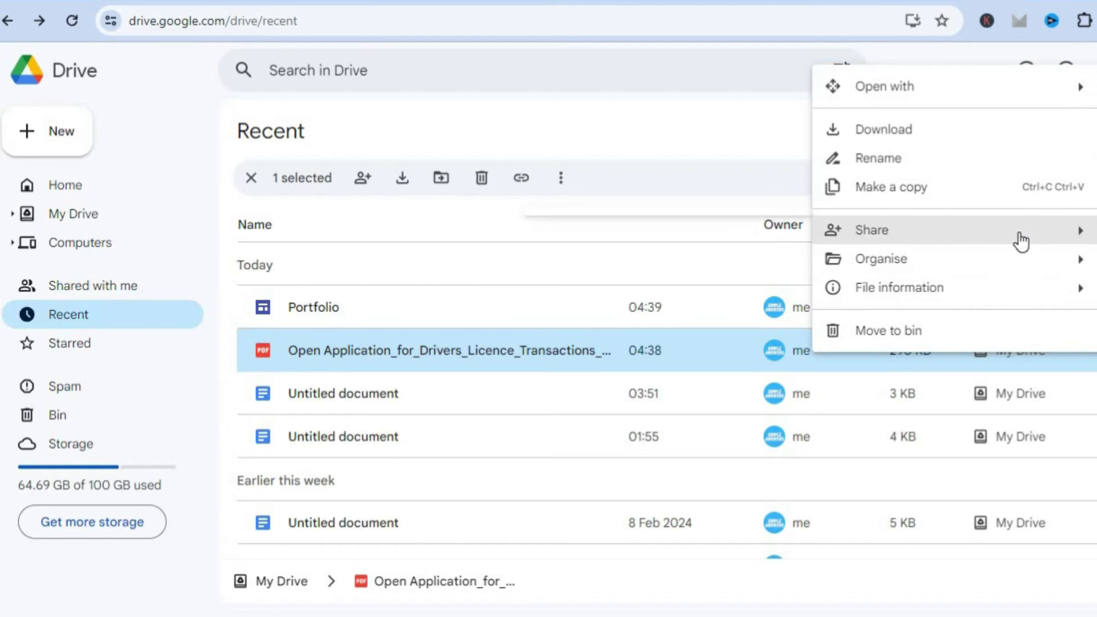
pyautogui.moveTo(1019, 238)
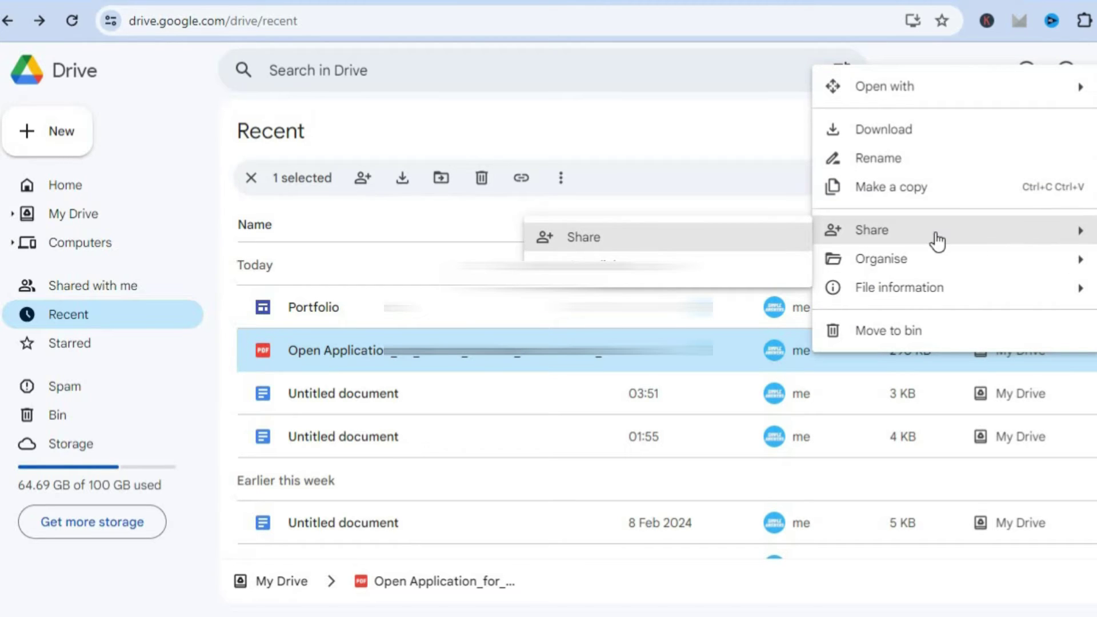
pyautogui.click(722, 247)
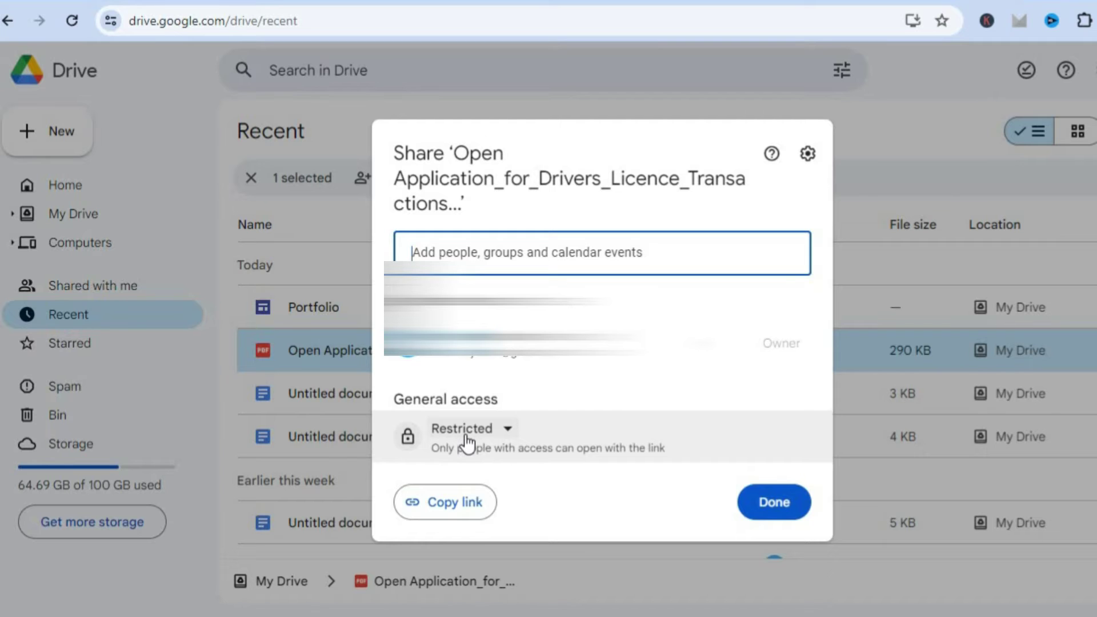
pyautogui.click(467, 438)
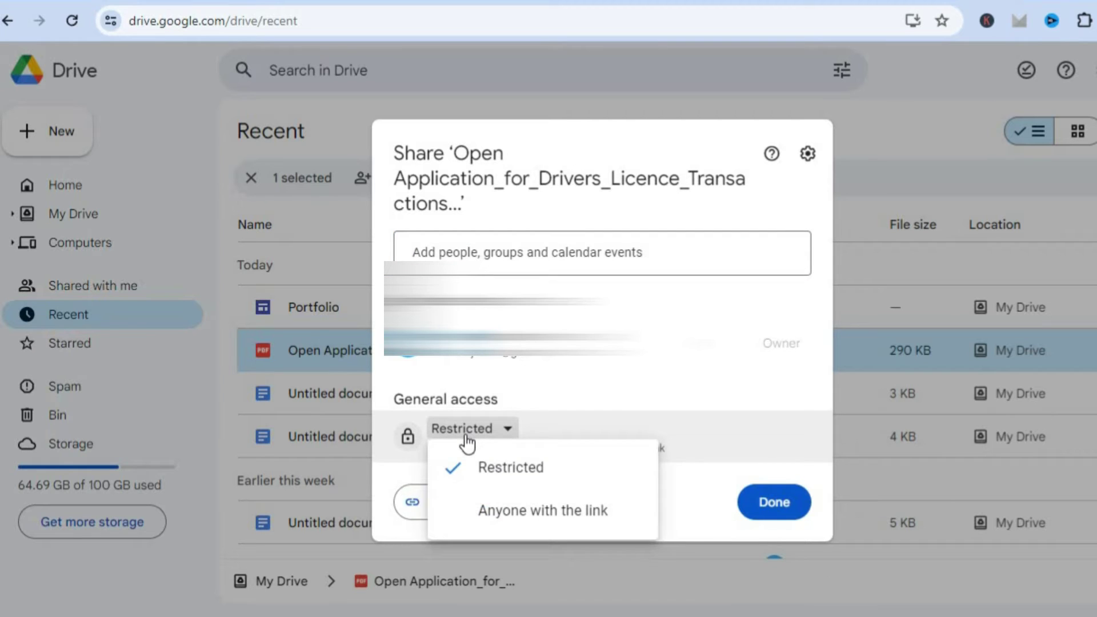
pyautogui.click(513, 509)
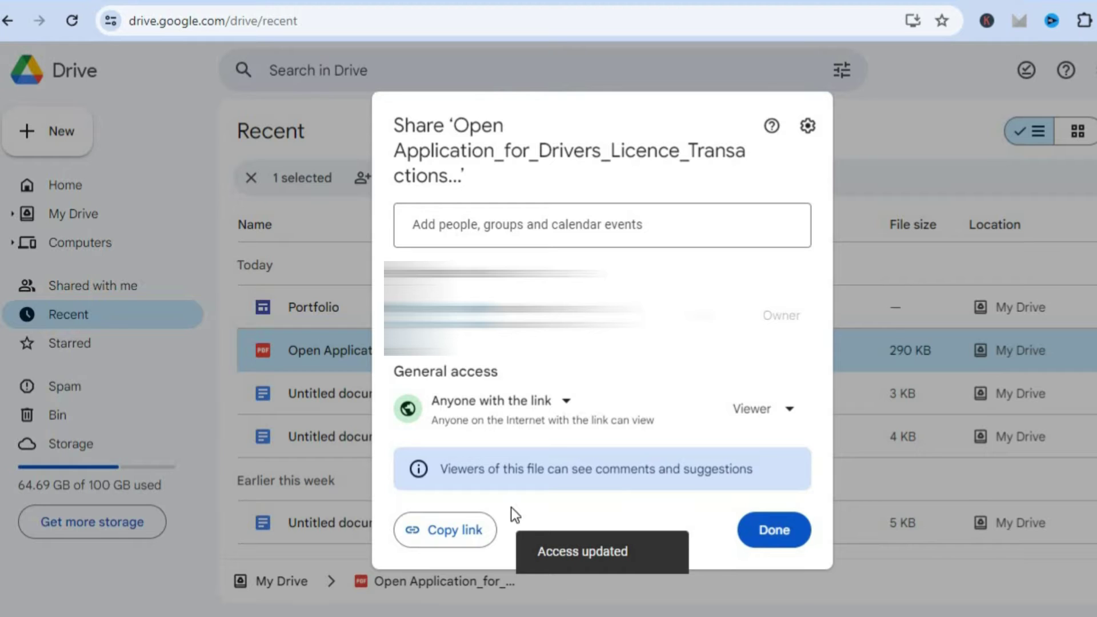
pyautogui.click(794, 541)
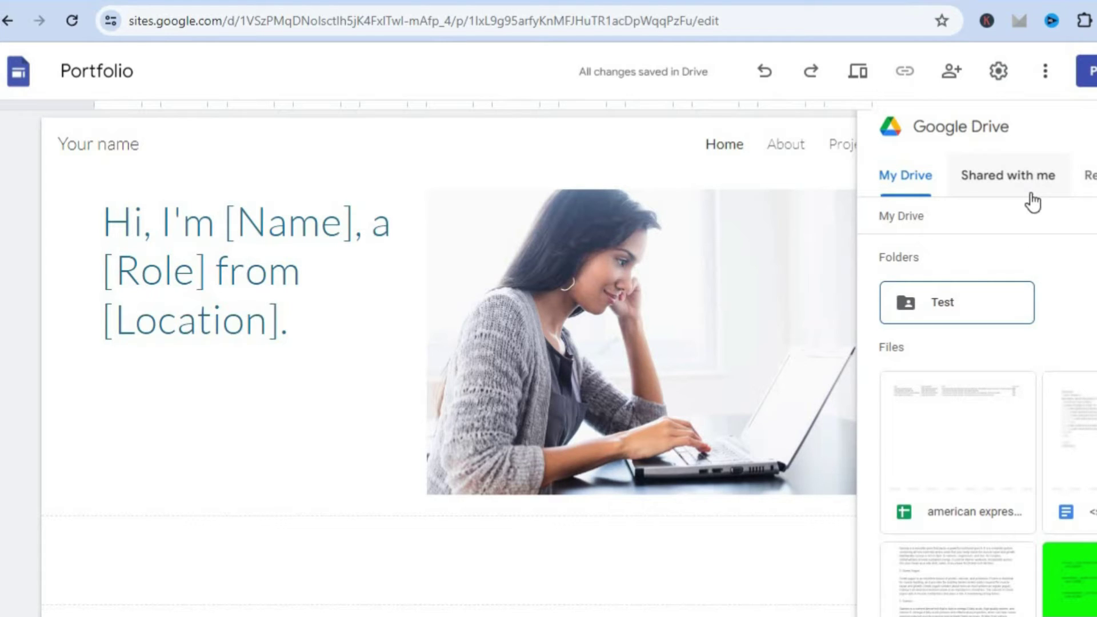
# Insert the Open Application PDF from Drive's Recent files onto the Portfolio page
pyautogui.click(1089, 175)
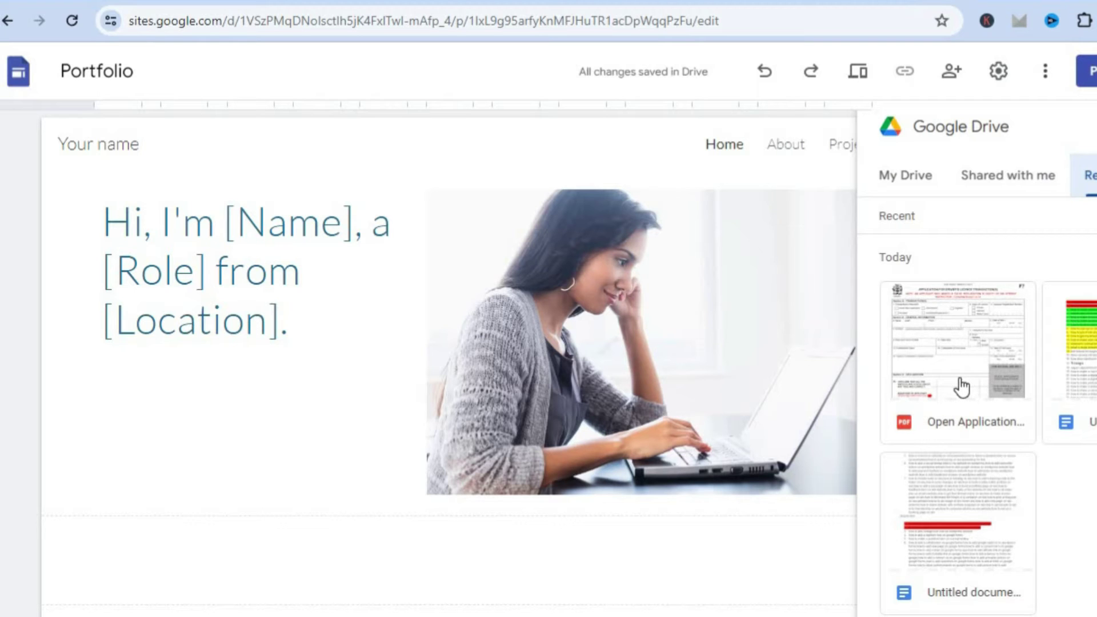
pyautogui.click(963, 388)
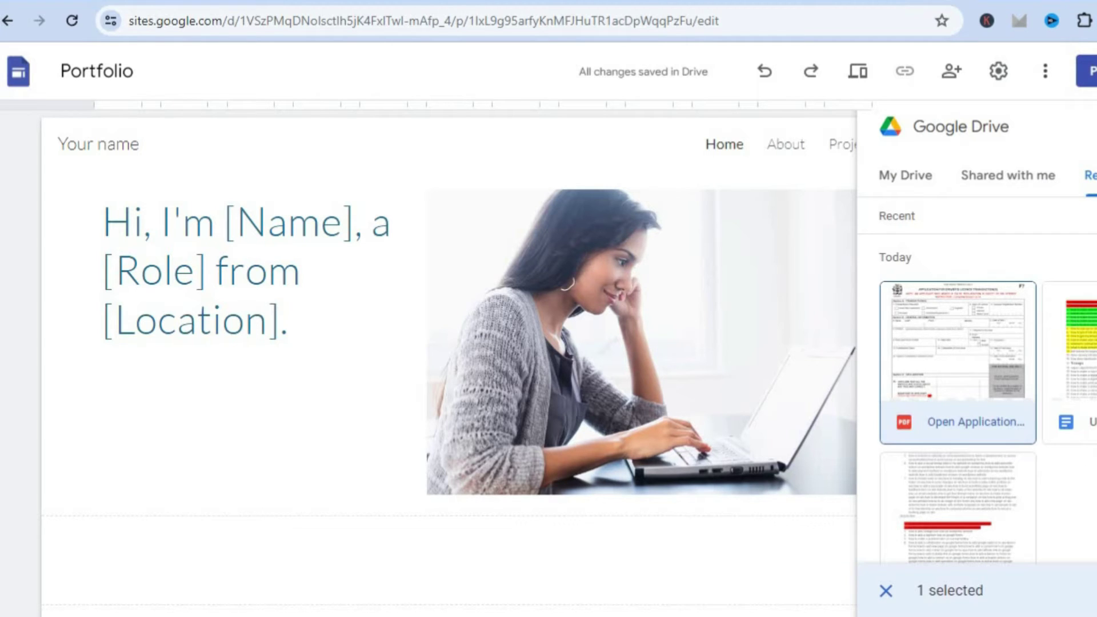
pyautogui.press('Return')
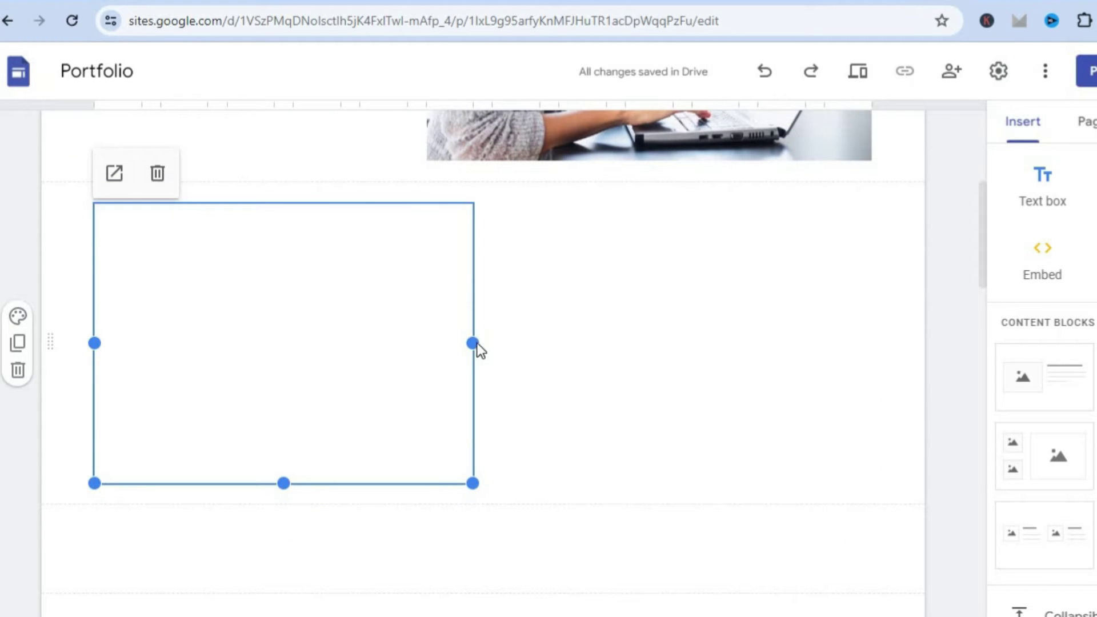
# Widen and heighten the embedded PDF block, then go to the Elfsight website
pyautogui.moveTo(473, 343); pyautogui.dragTo(592, 342)
pyautogui.moveTo(350, 485); pyautogui.dragTo(346, 578)
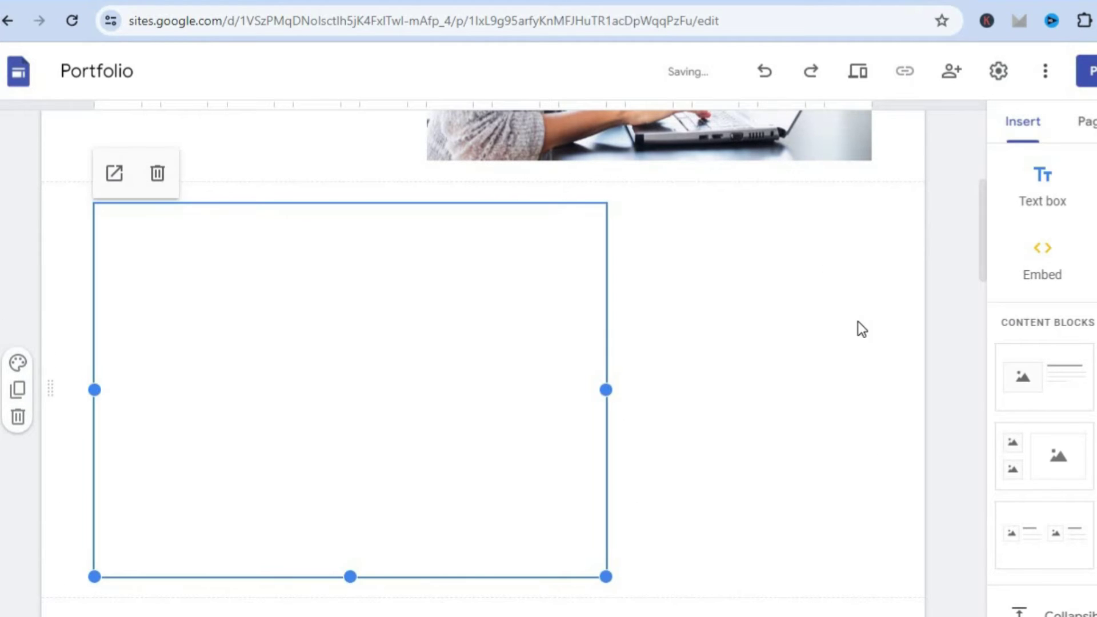
pyautogui.click(885, 2)
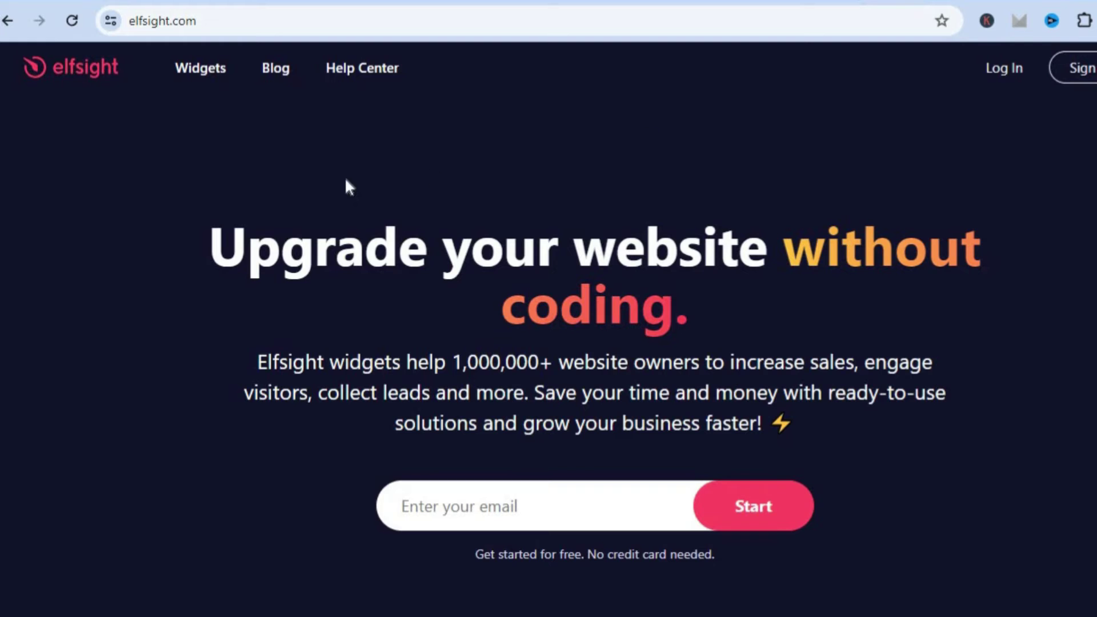
# Open Elfsight's PDF Embed widget page and scroll down to its template picker
pyautogui.moveTo(218, 75)
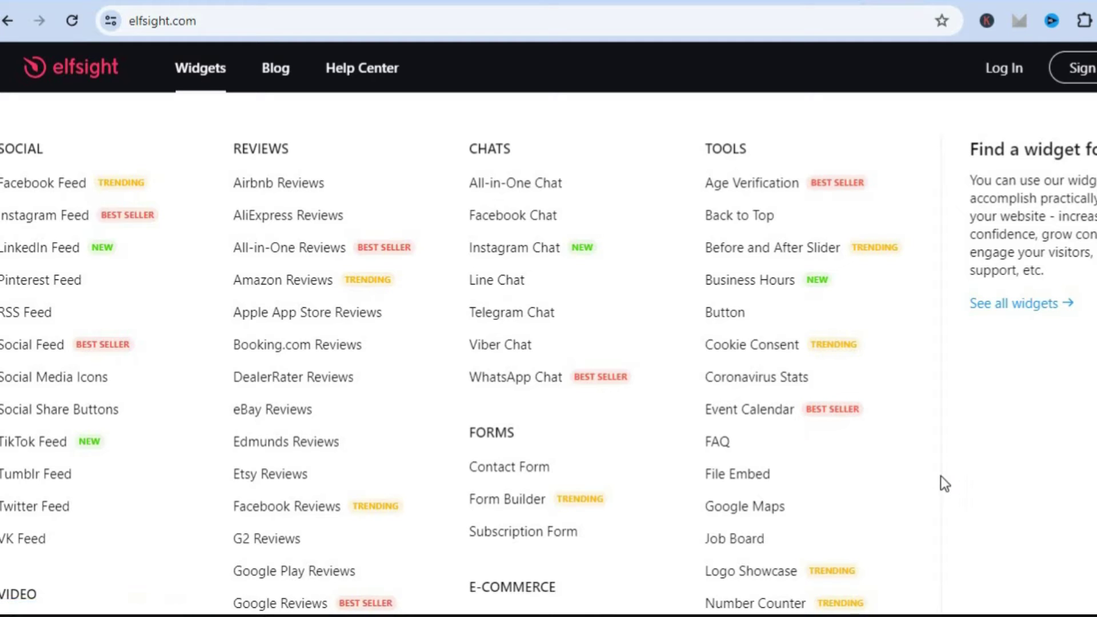
pyautogui.scroll(-3, 549, 355)
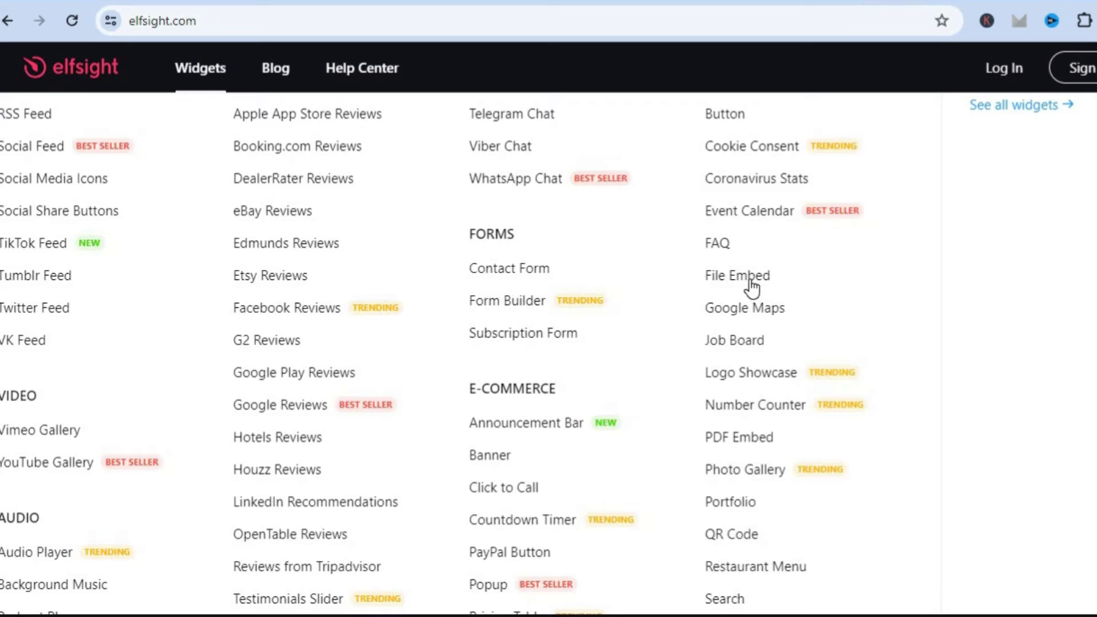
pyautogui.click(746, 437)
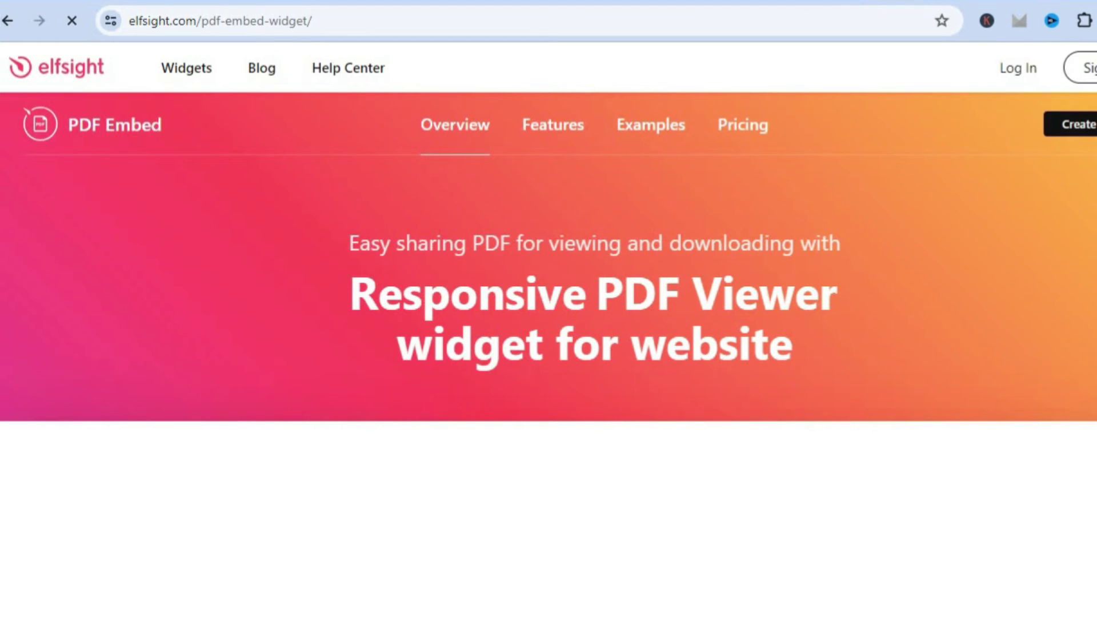
pyautogui.scroll(-4, 548, 286)
pyautogui.scroll(-4, 549, 308)
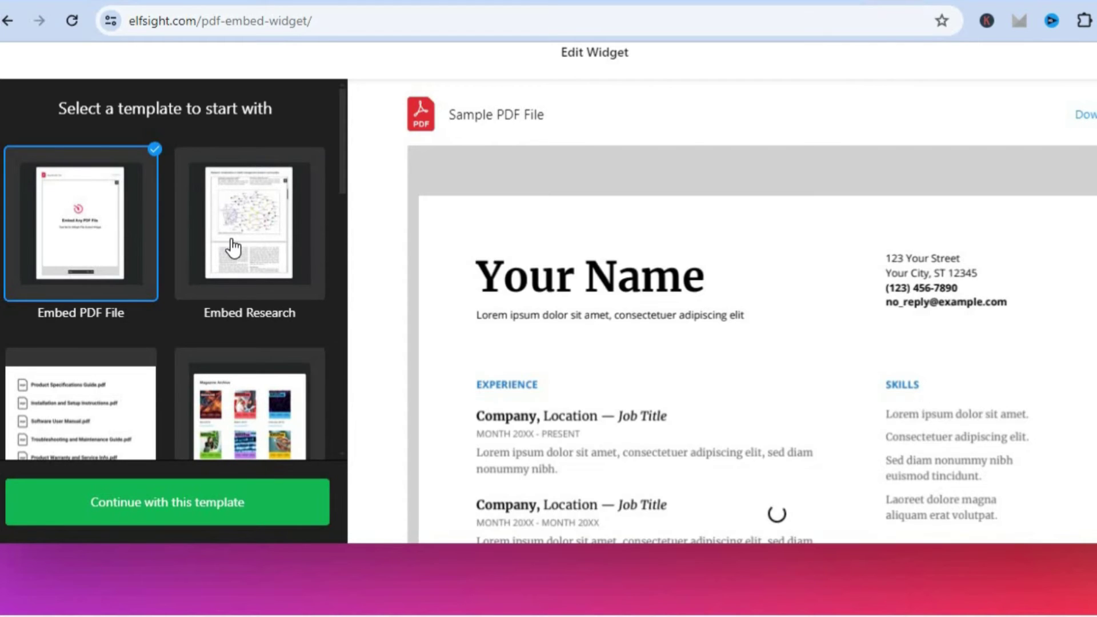
# Build a PDF Embed widget from the Embed PDF File template and add it for free
pyautogui.click(233, 248)
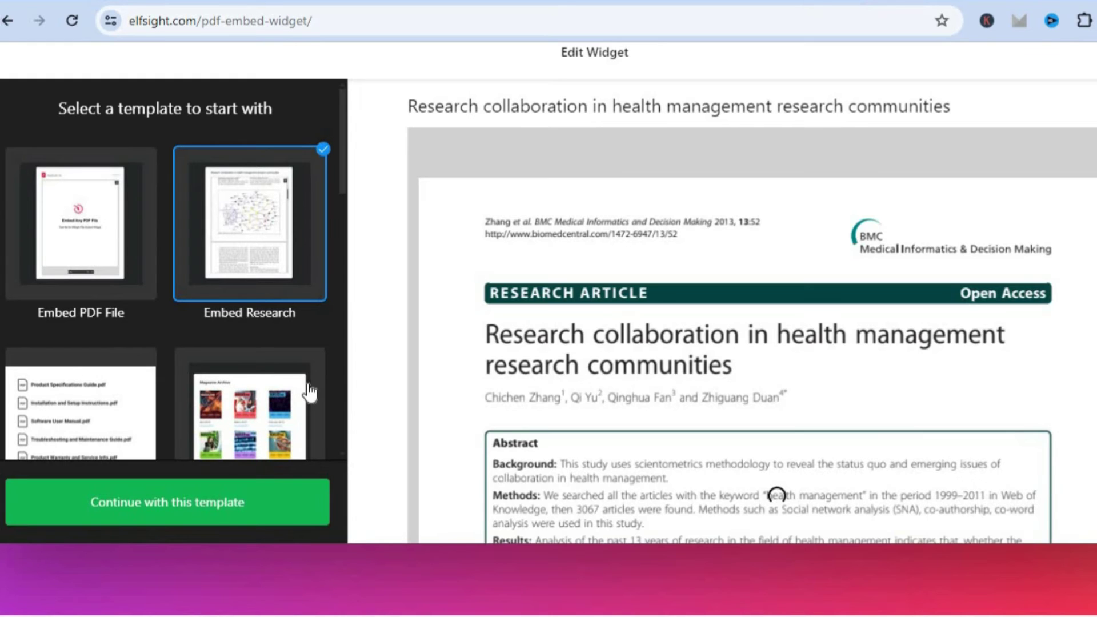
pyautogui.click(43, 249)
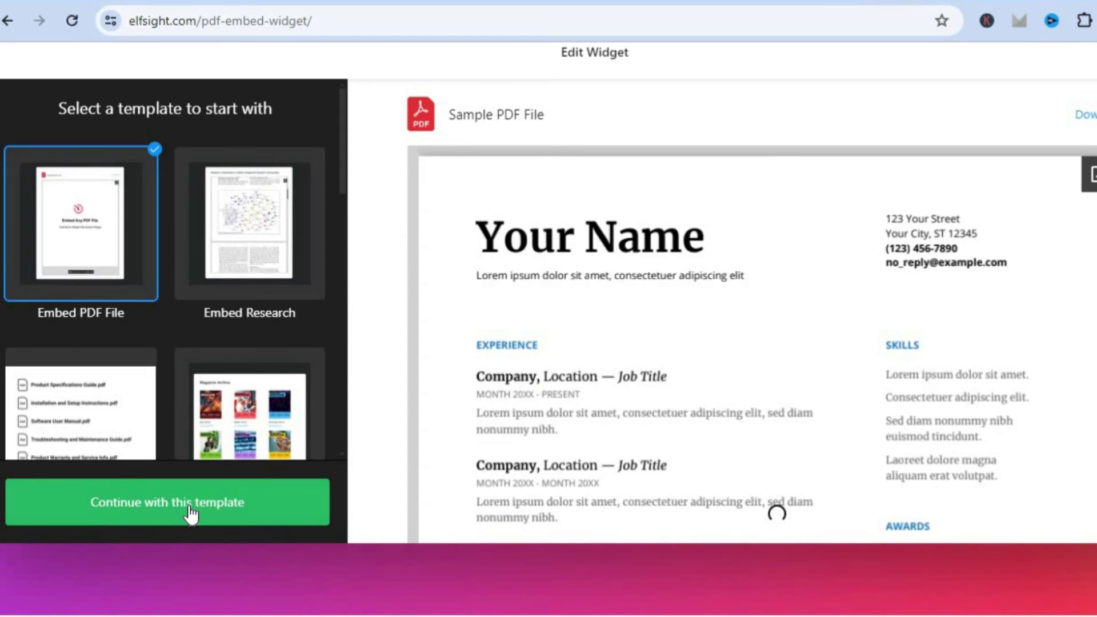
pyautogui.click(189, 508)
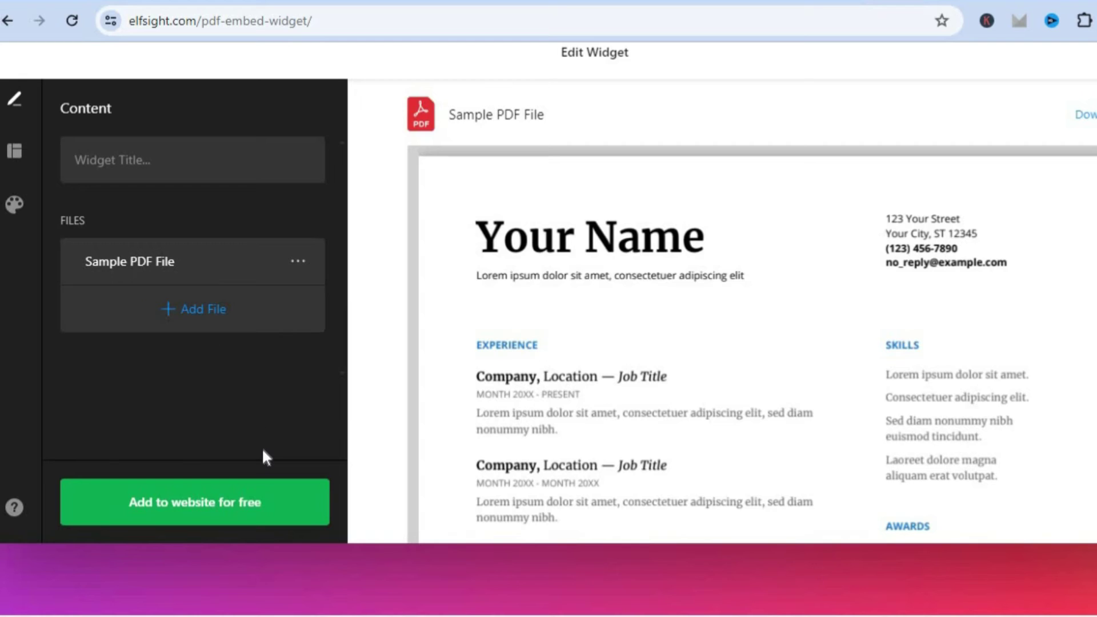
pyautogui.click(252, 506)
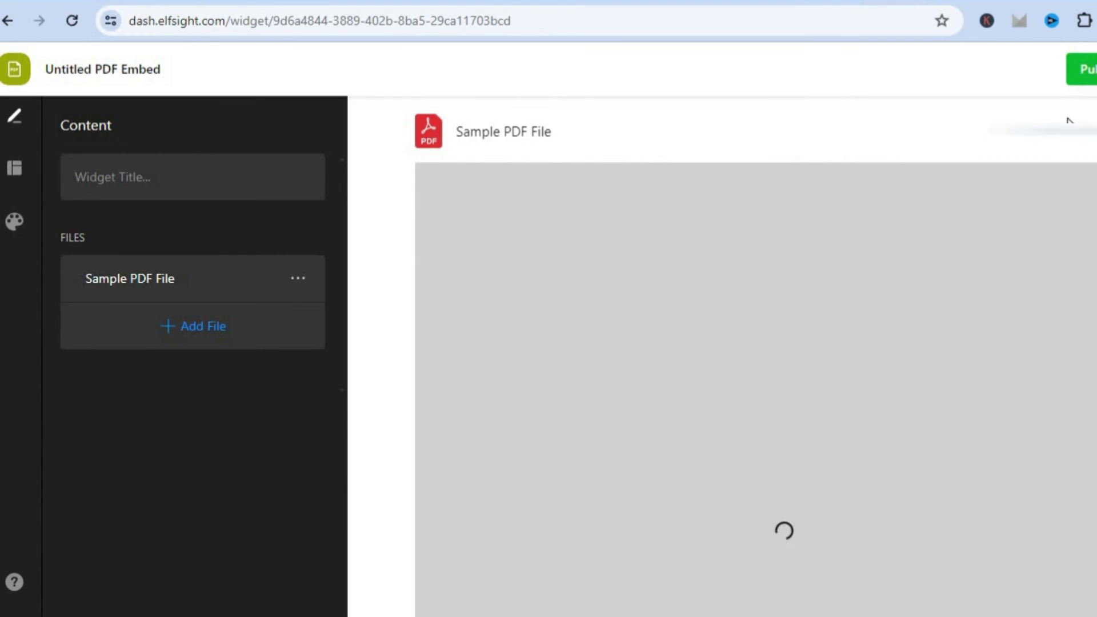
# Publish the widget under the Free plan and copy its embed code
pyautogui.click(1086, 73)
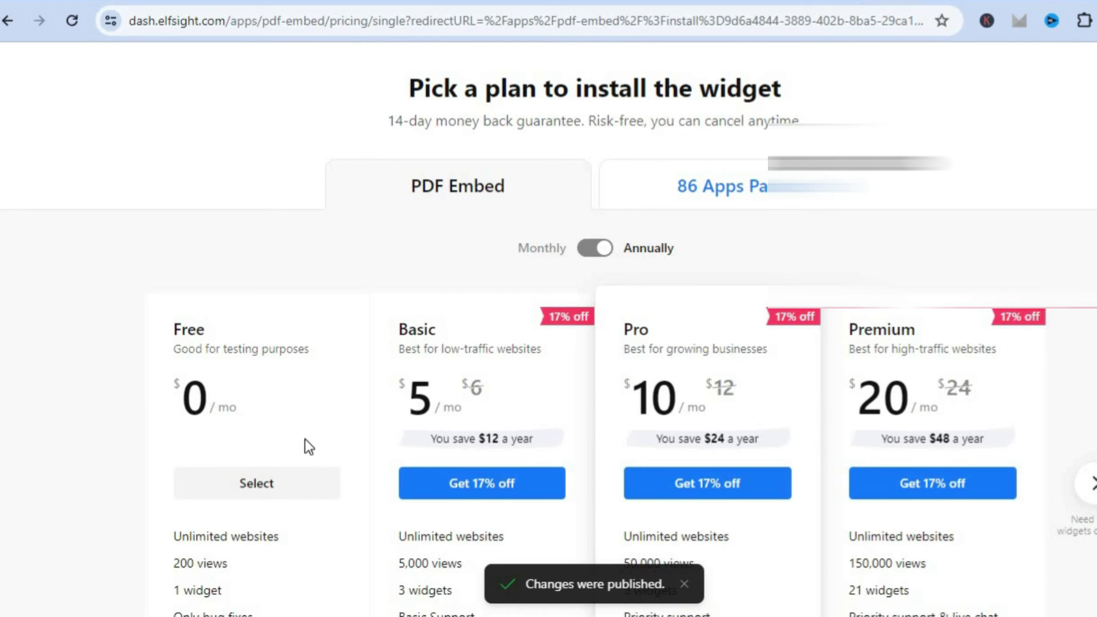
pyautogui.click(256, 484)
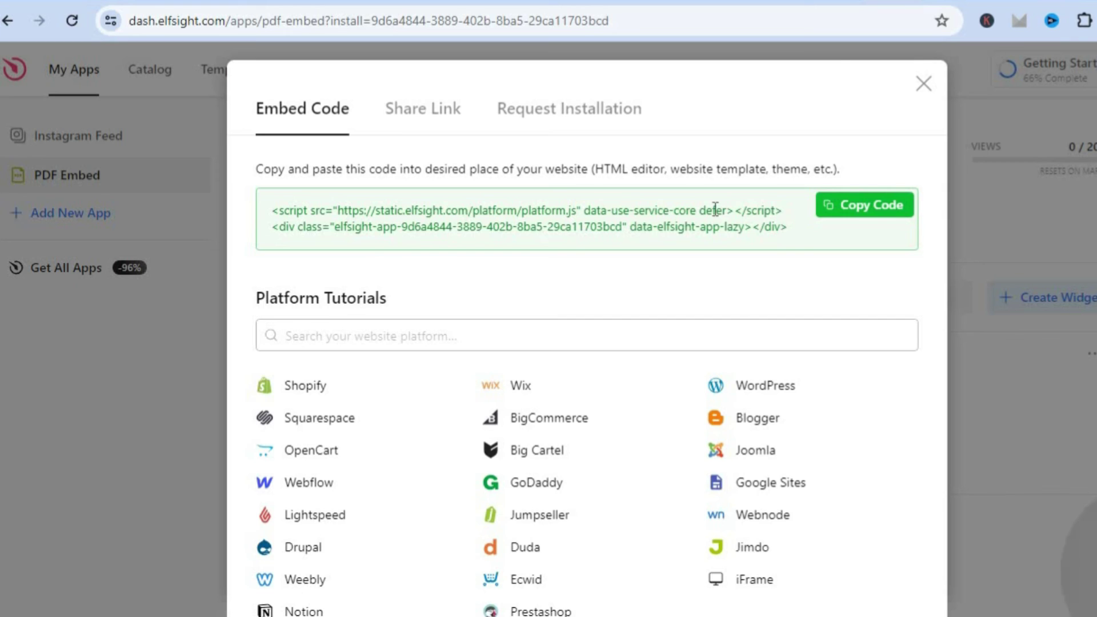
pyautogui.click(852, 206)
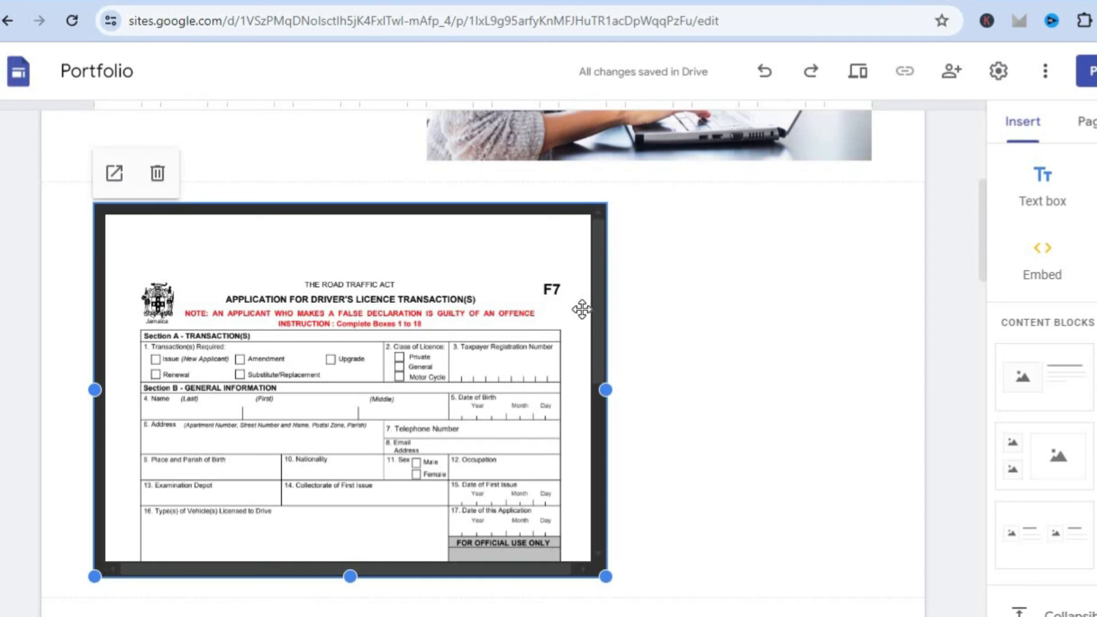
# Paste the Elfsight embed code below the Drive PDF, insert it, and enlarge the widget block
pyautogui.click(755, 407)
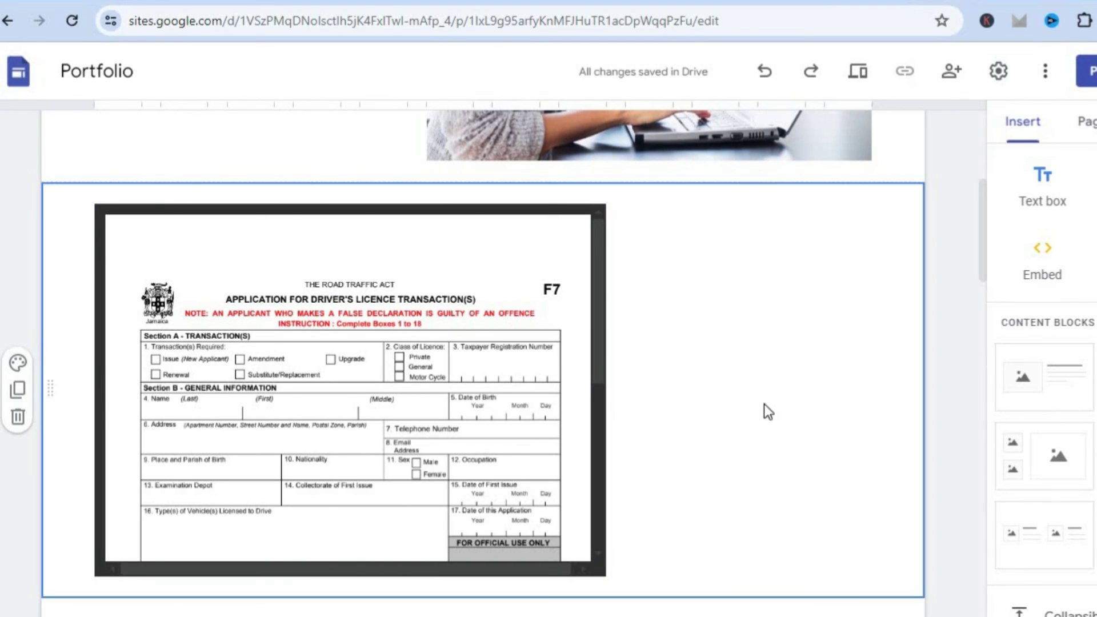
pyautogui.click(1030, 280)
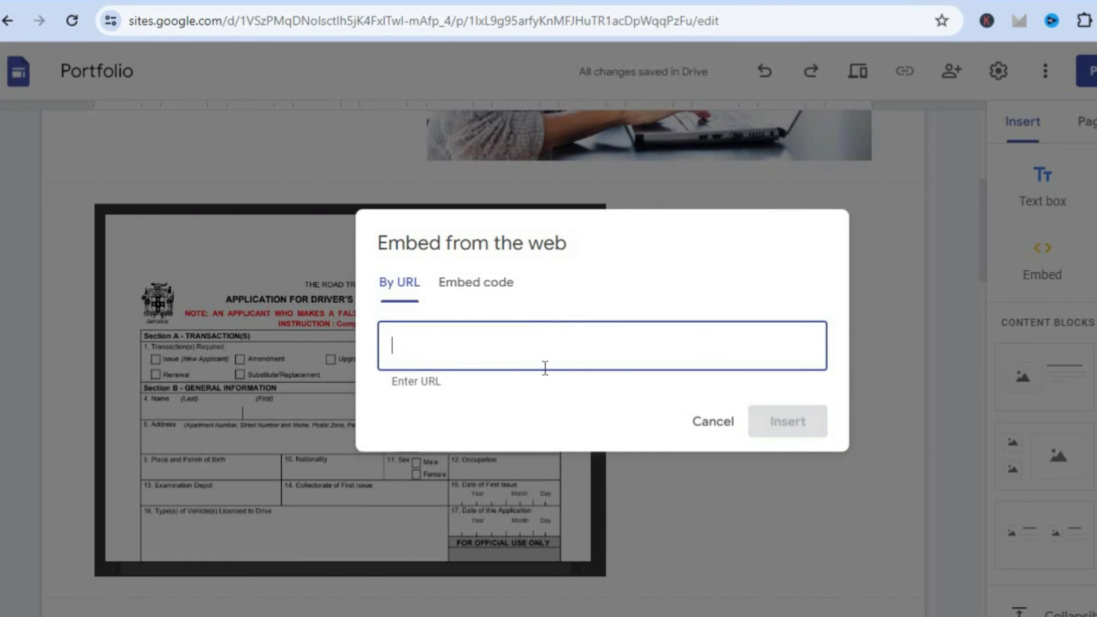
pyautogui.click(502, 287)
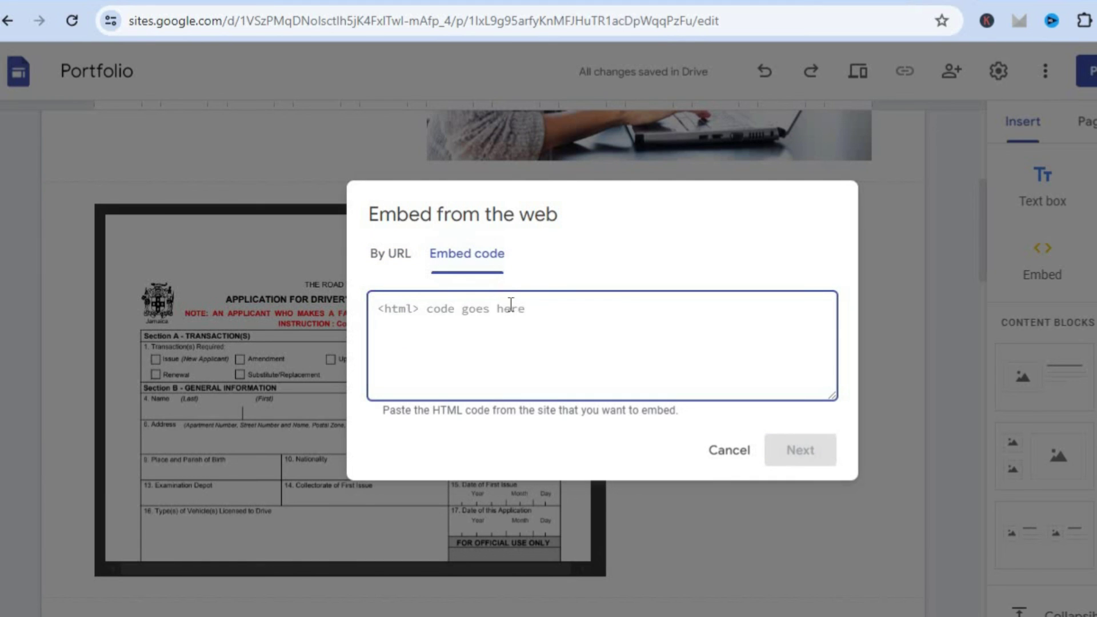
pyautogui.rightClick(499, 320)
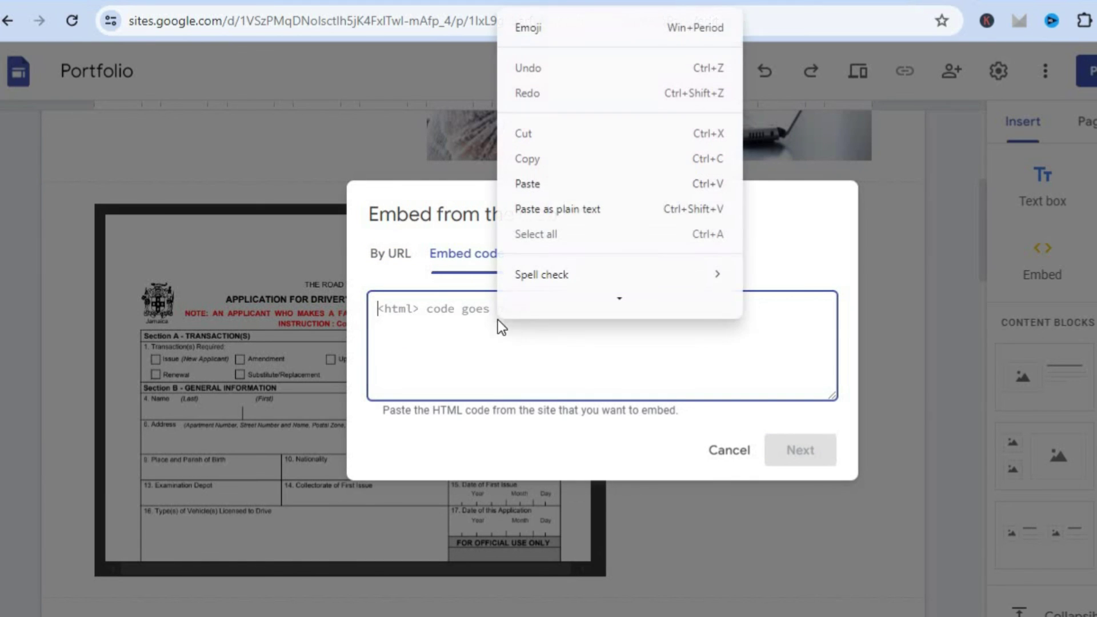
pyautogui.click(545, 186)
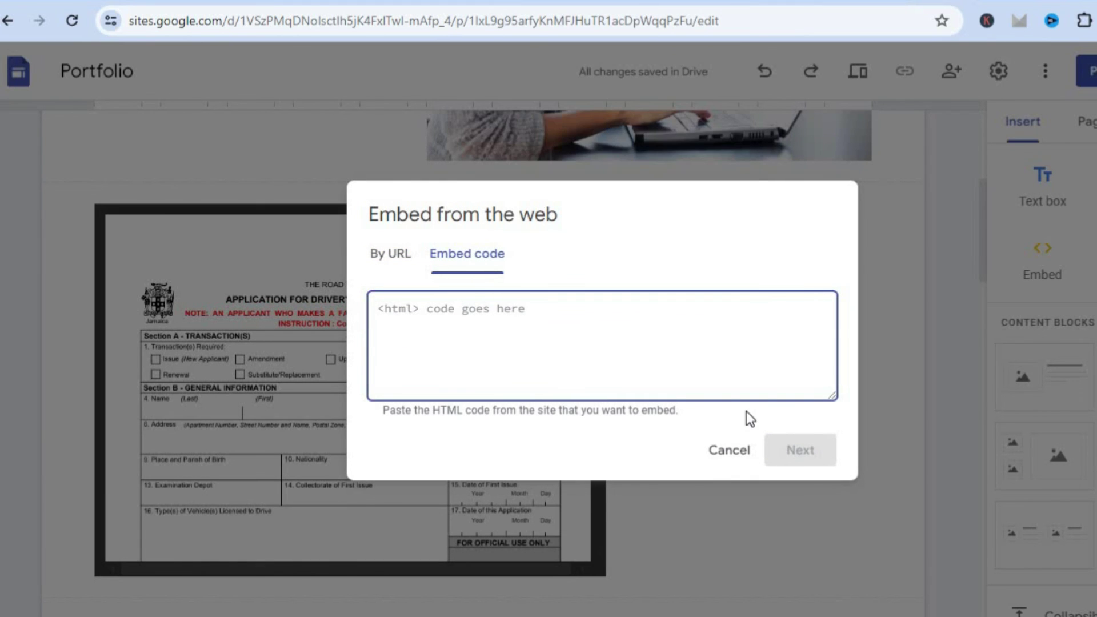
pyautogui.click(808, 456)
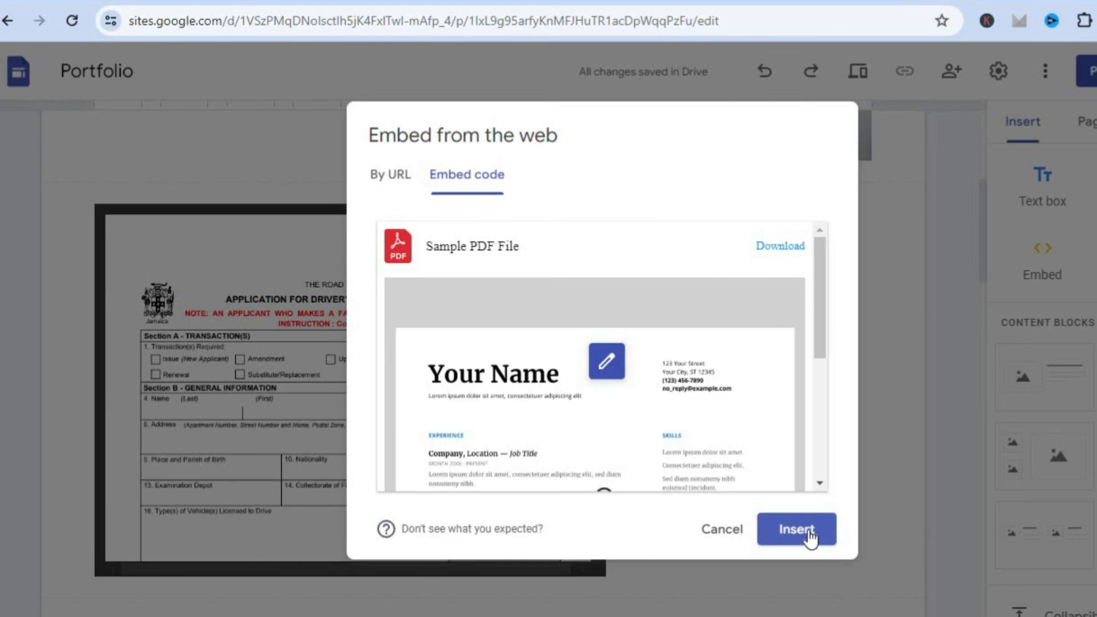
pyautogui.click(811, 534)
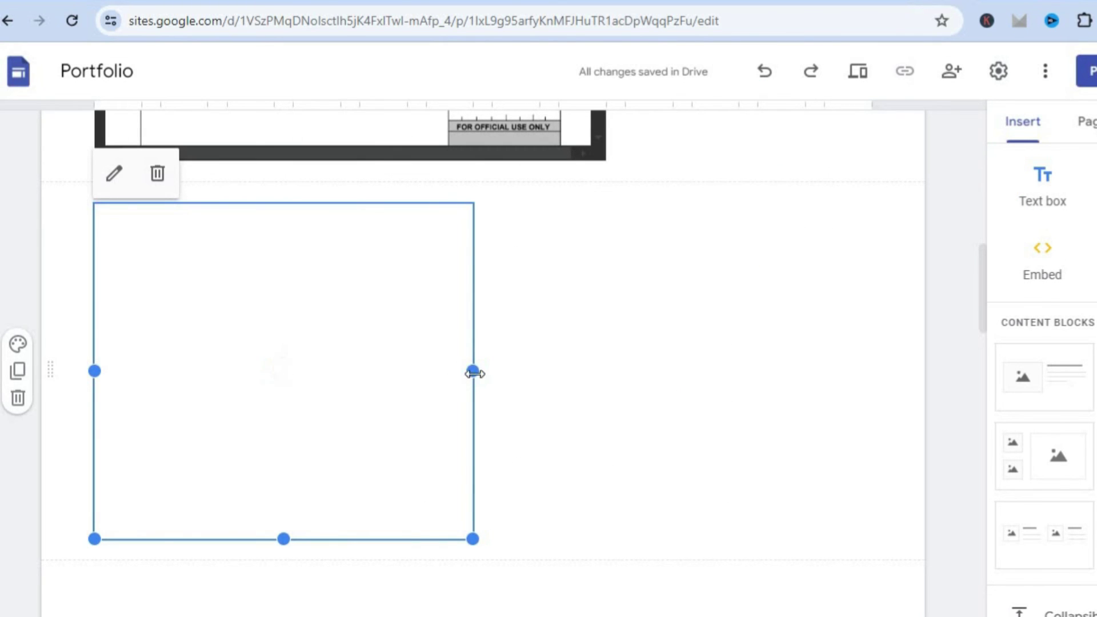
pyautogui.moveTo(473, 371); pyautogui.dragTo(606, 375)
pyautogui.moveTo(350, 539); pyautogui.dragTo(350, 572)
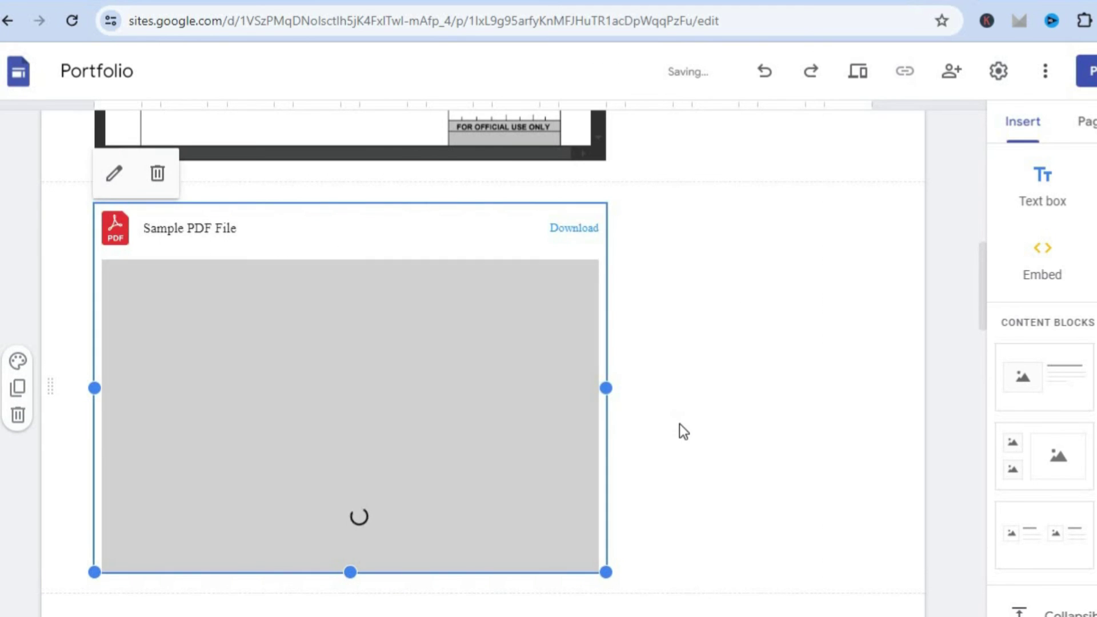